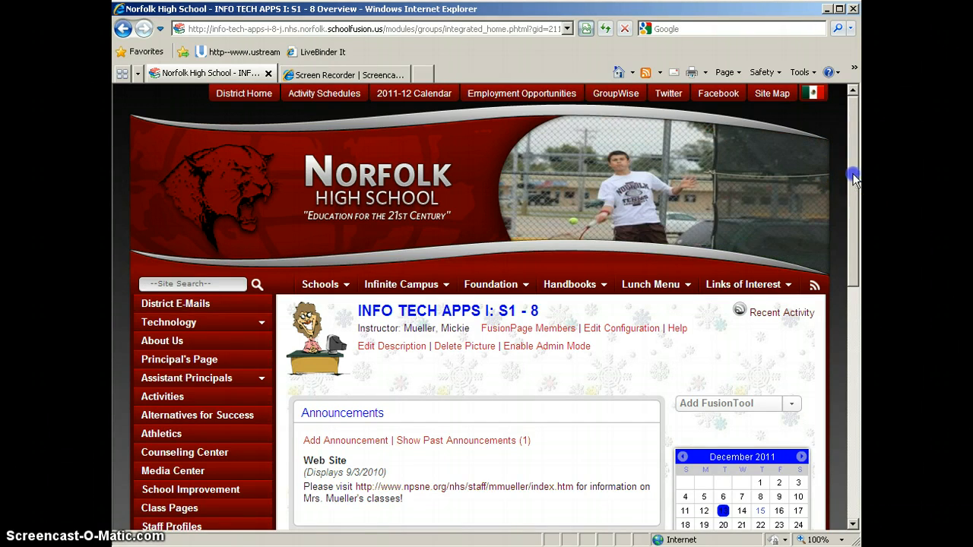
drag(852, 177, 851, 401)
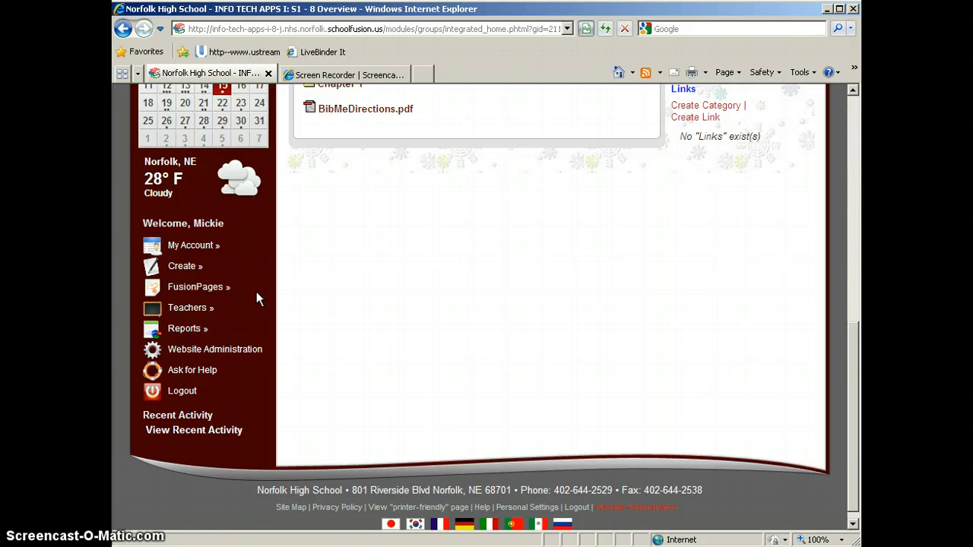
click(187, 270)
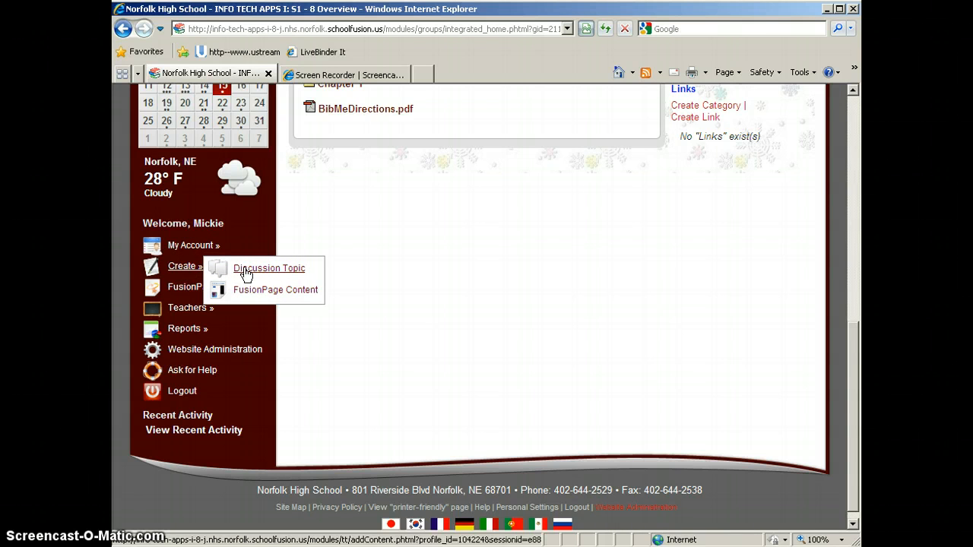
click(184, 266)
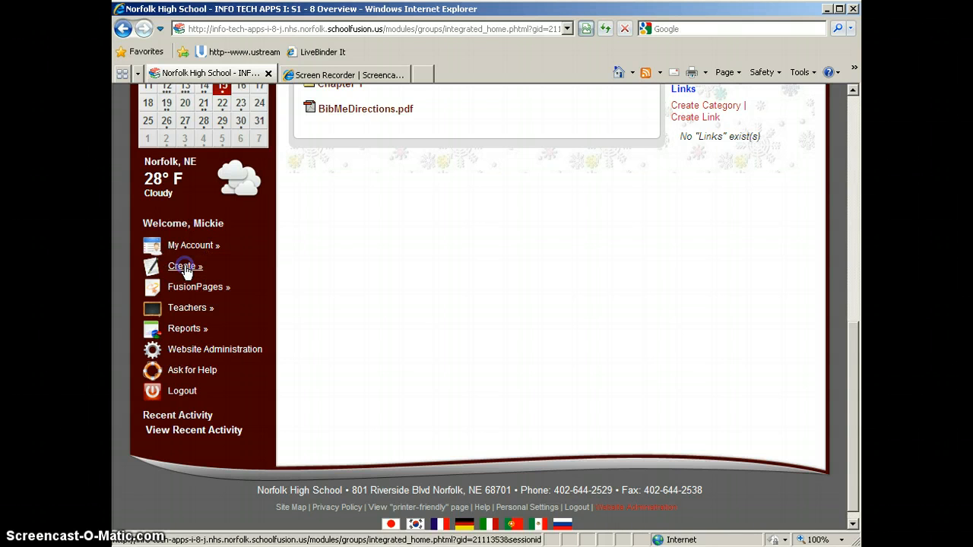
mouse_move(192, 291)
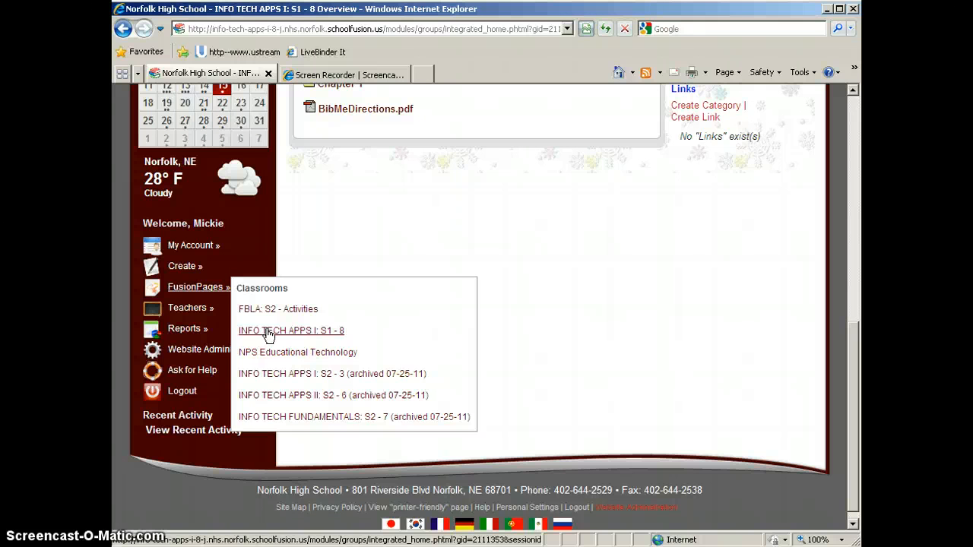
scroll(485, 305, up, 3)
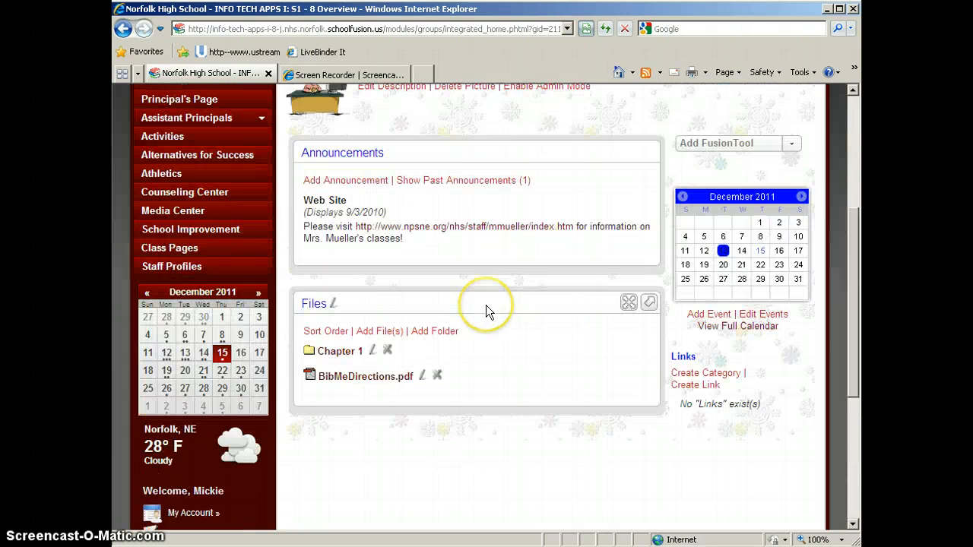
scroll(485, 305, up, 2)
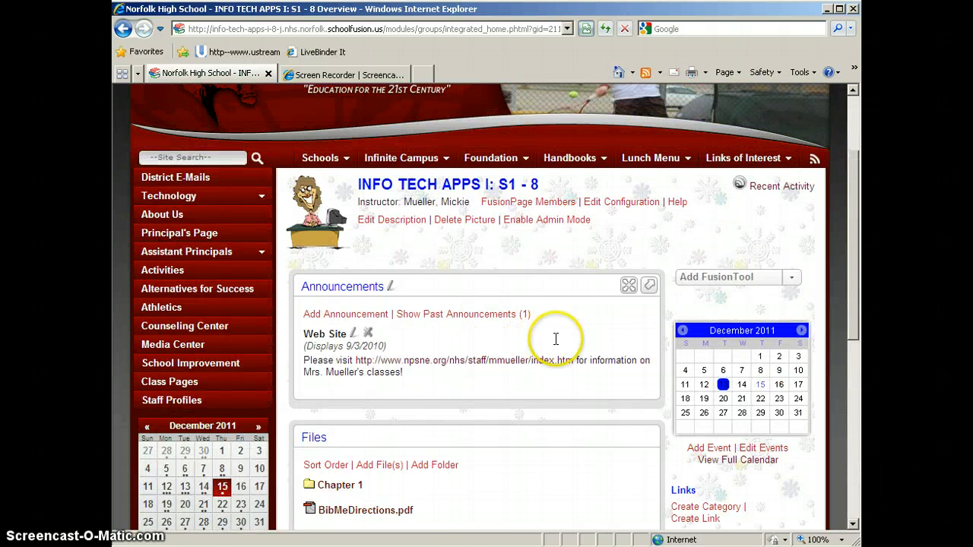
Step: Add the Discussion Topics FusionTool to the INFO TECH APPS I: S1 - 8 class page
scroll(556, 339, down, 1)
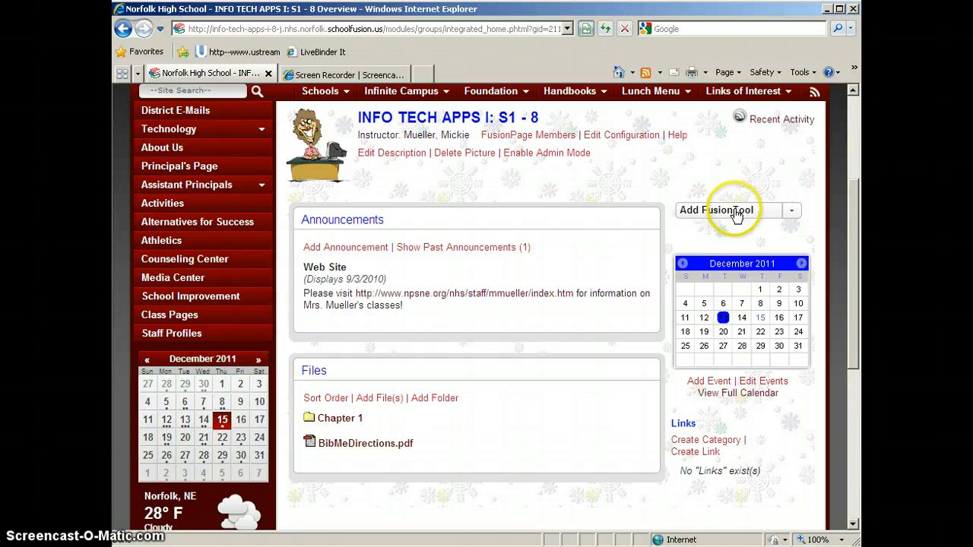
click(735, 215)
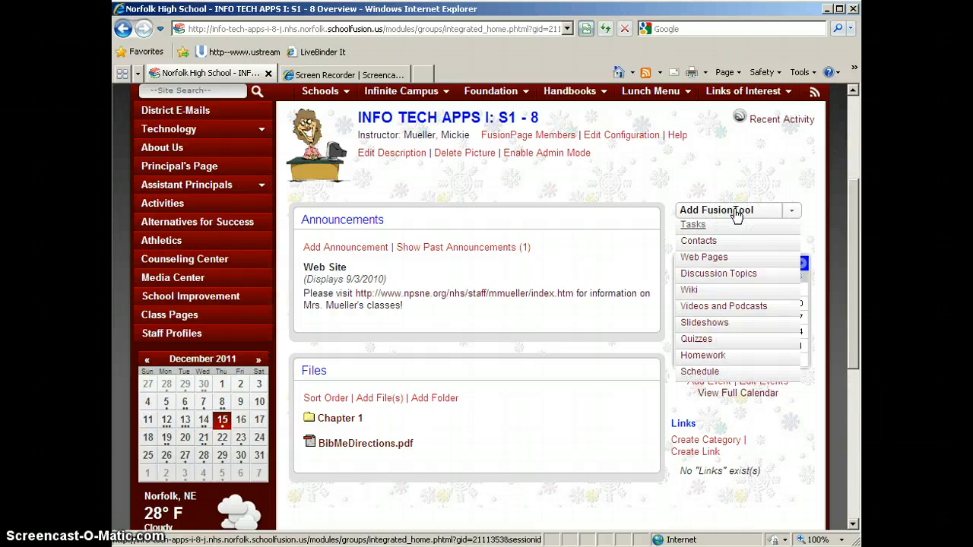
click(734, 276)
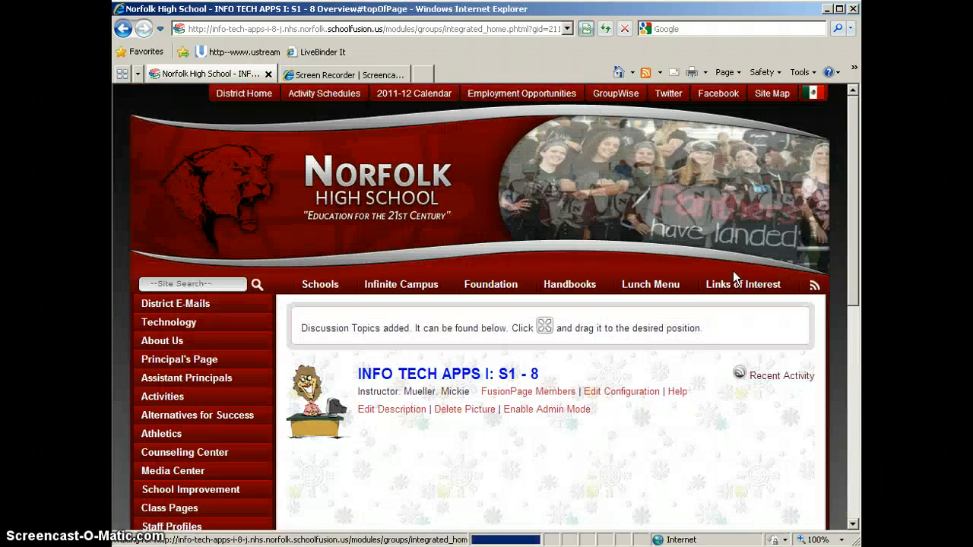
Step: Move the Discussion Topics box between the Announcements and Files boxes on the class page
scroll(677, 401, down, 3)
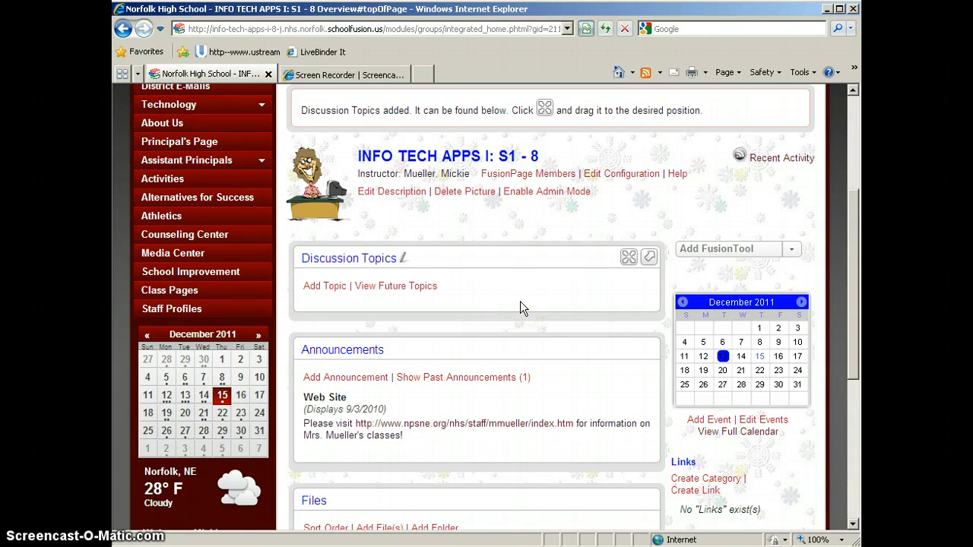
scroll(520, 301, down, 2)
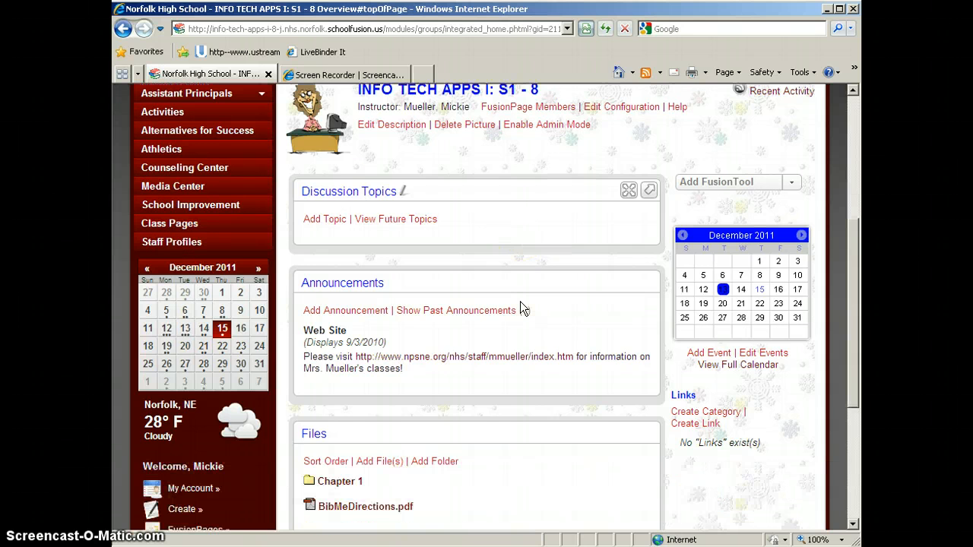
click(564, 159)
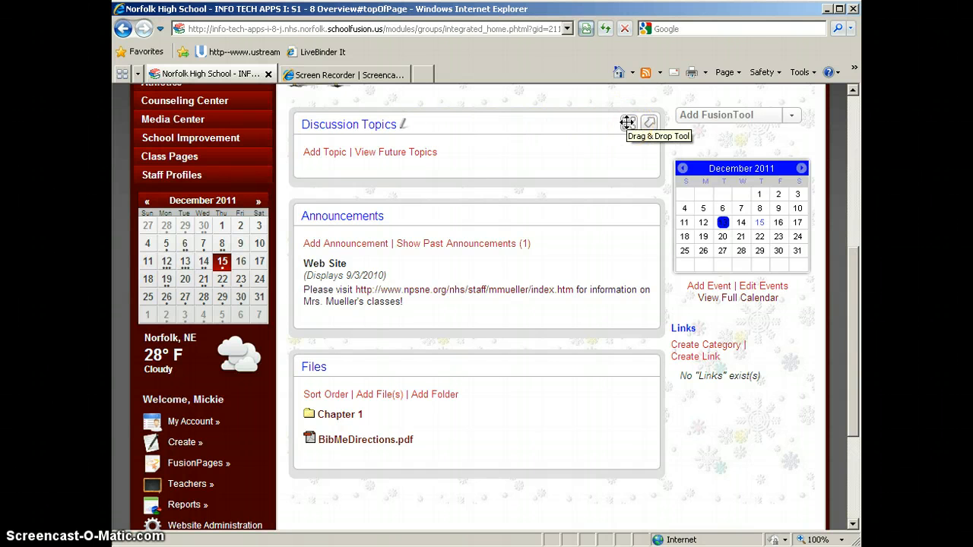
drag(627, 123, 626, 268)
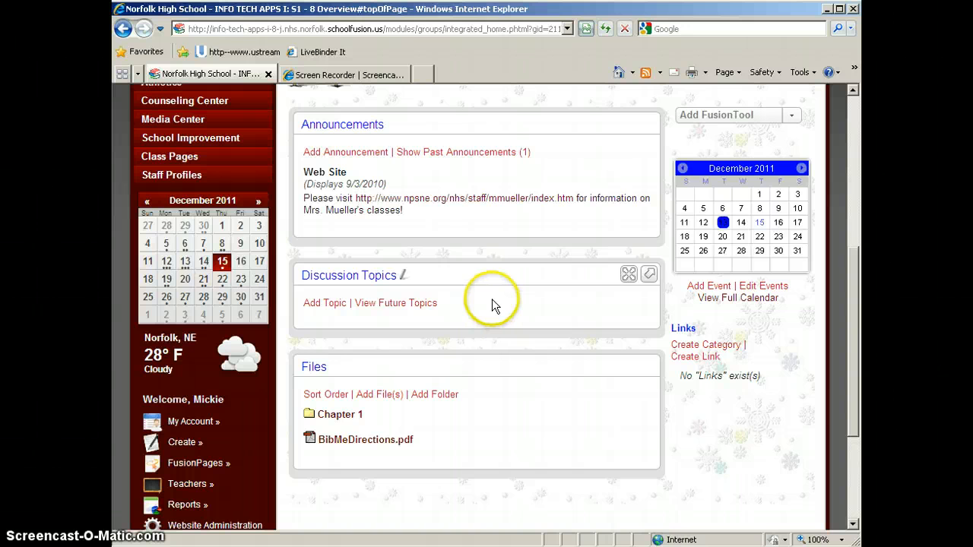
Step: Start a new discussion topic and view the publishing date calendar, keeping the date 2011-12-15
click(324, 303)
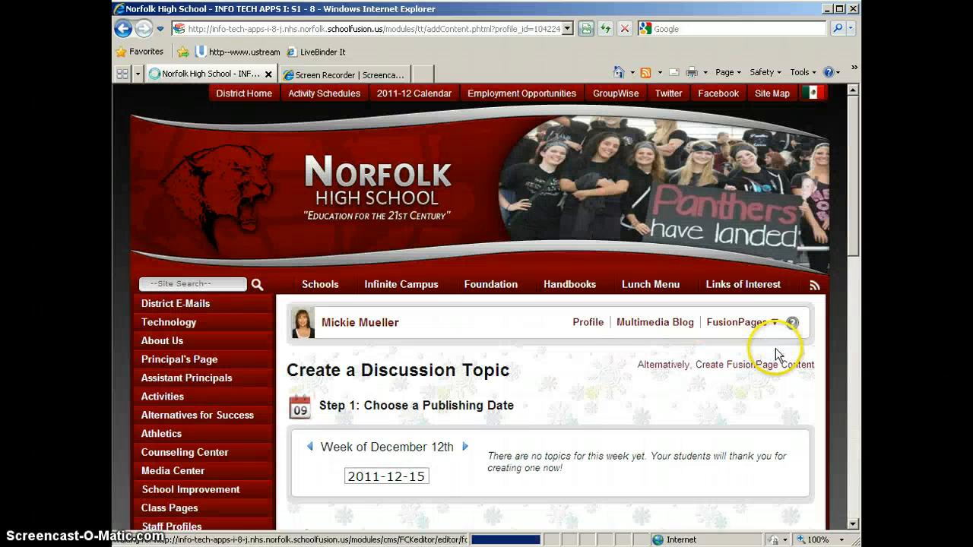
drag(859, 131, 853, 232)
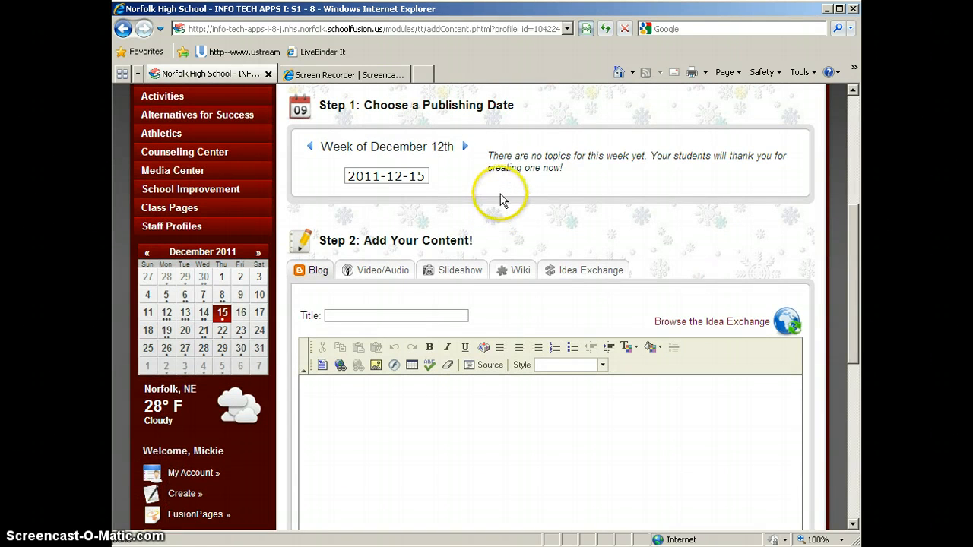
click(427, 177)
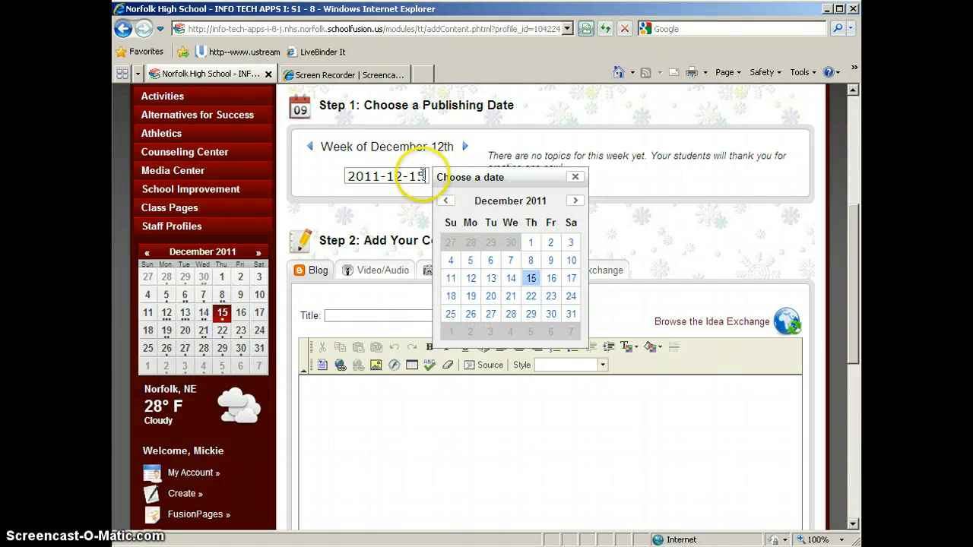
click(575, 177)
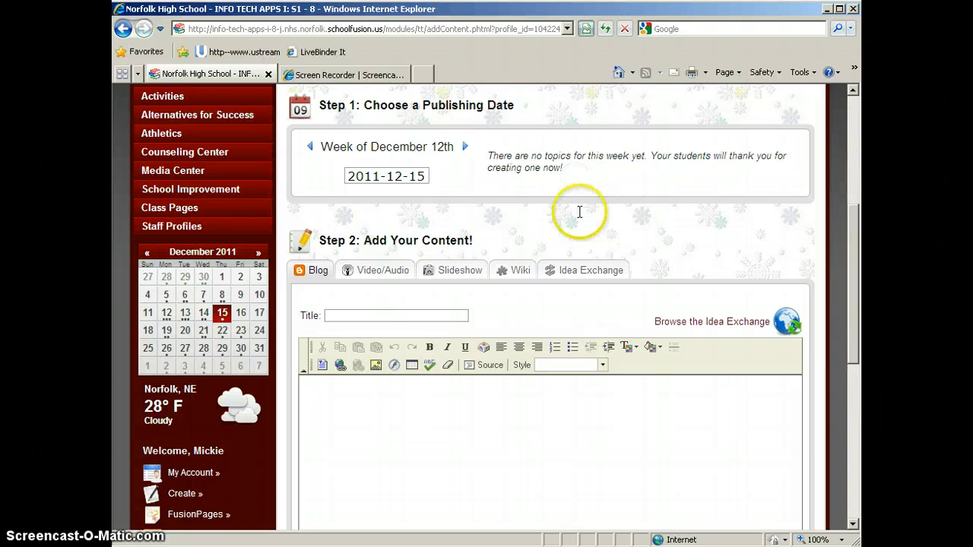
Step: Title the blog-type discussion topic "Practice"
scroll(632, 219, down, 2)
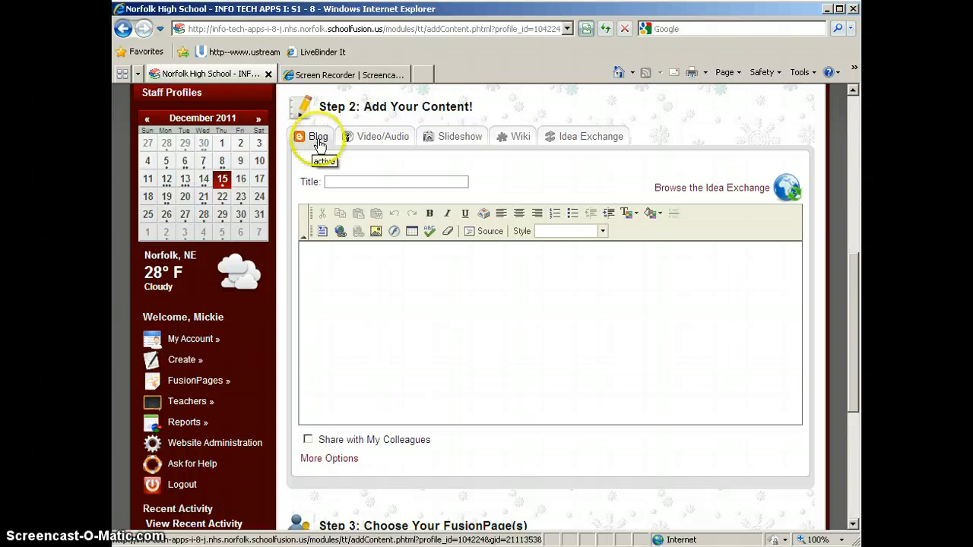
click(375, 181)
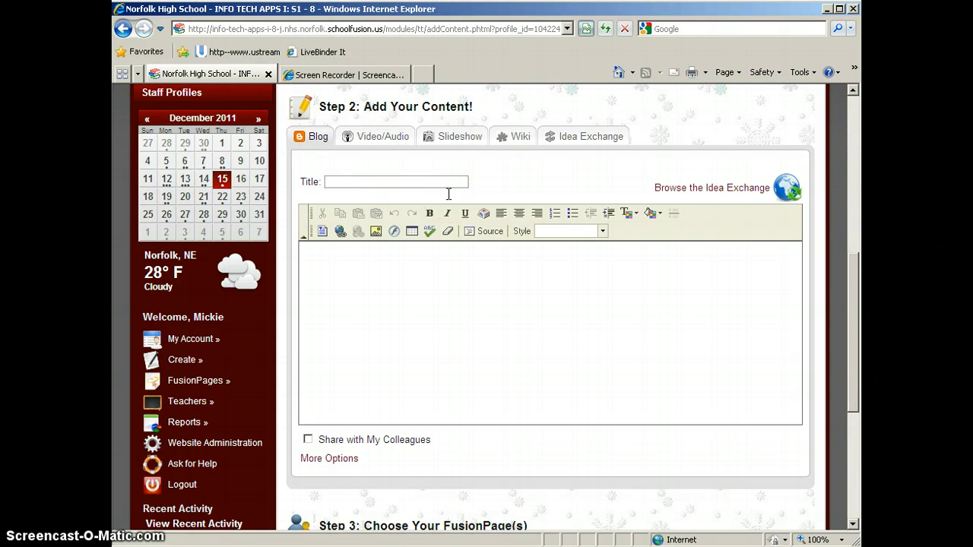
text(Practice)
Step: Enter "Practice" as the body text of the discussion topic
click(362, 308)
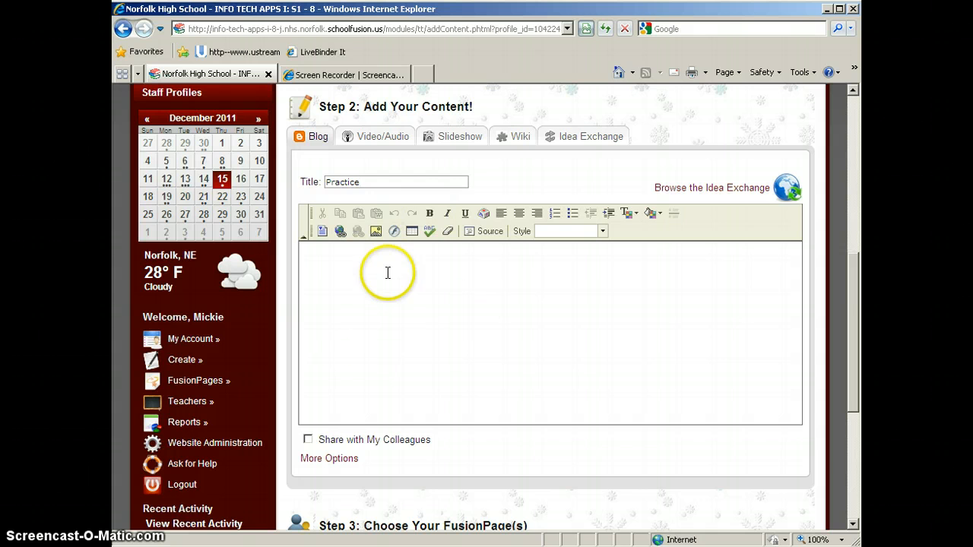
click(343, 255)
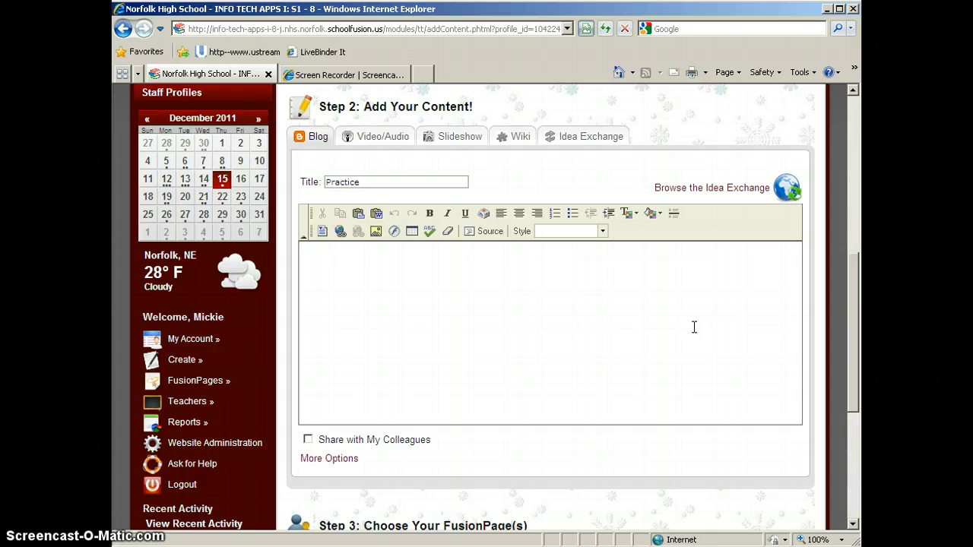
text(Practice)
click(376, 232)
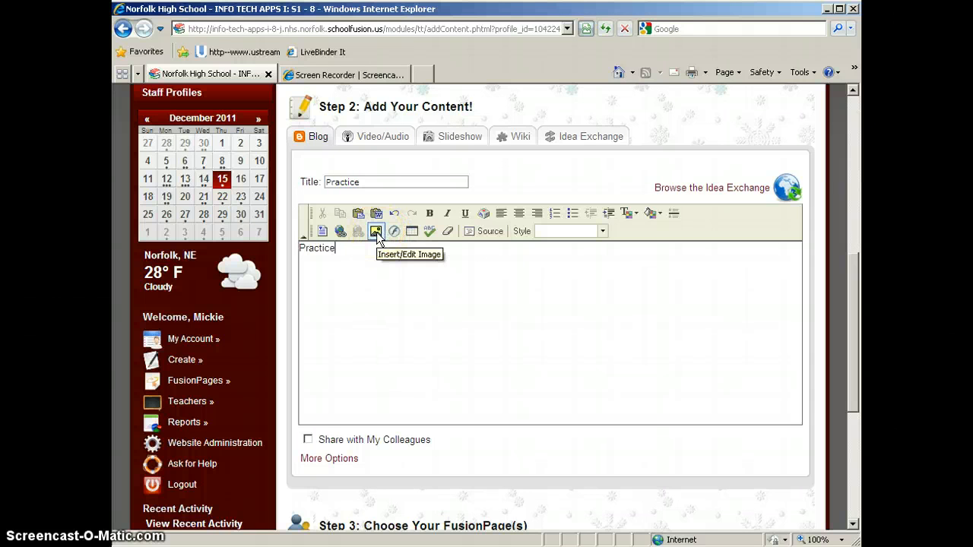
click(565, 311)
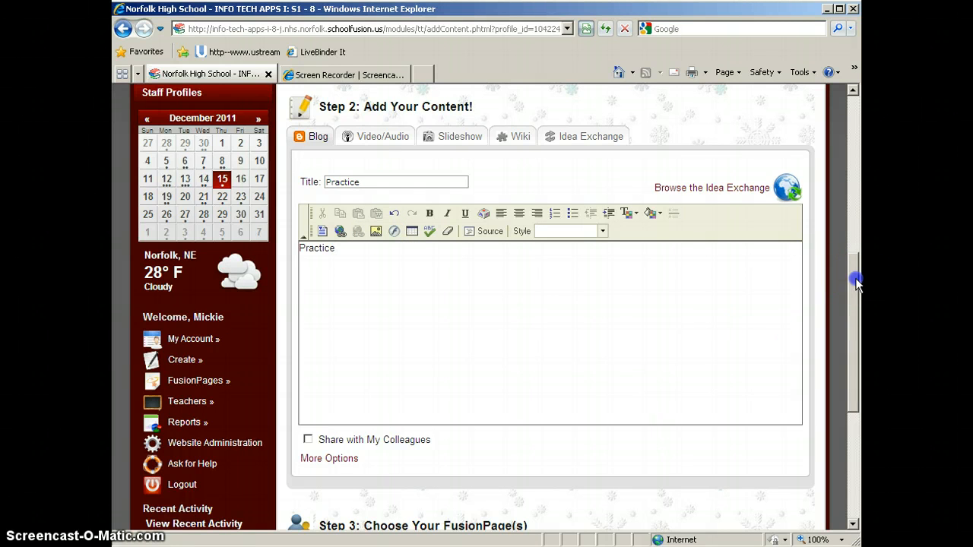
Step: Try enabling Share with My Colleagues for the topic and switch it back off
drag(857, 279, 857, 316)
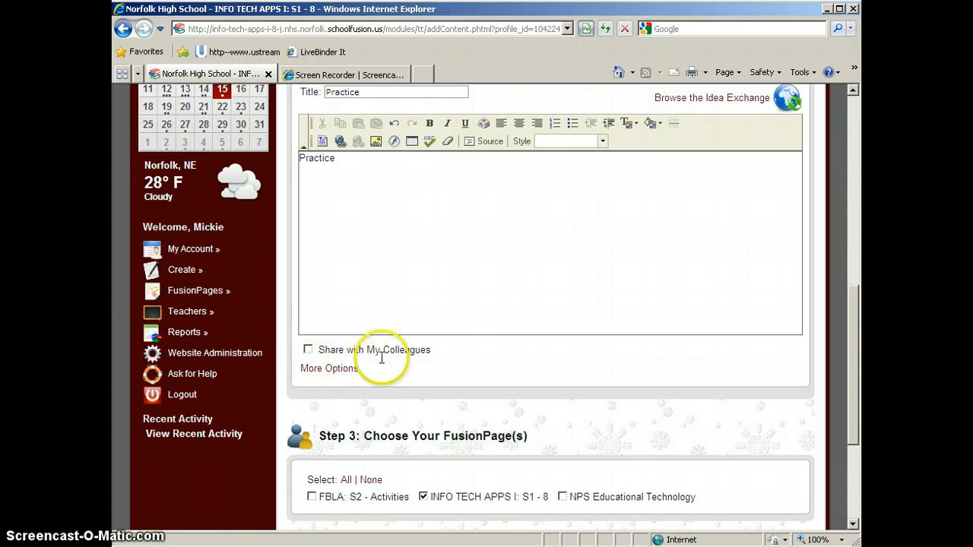
click(308, 353)
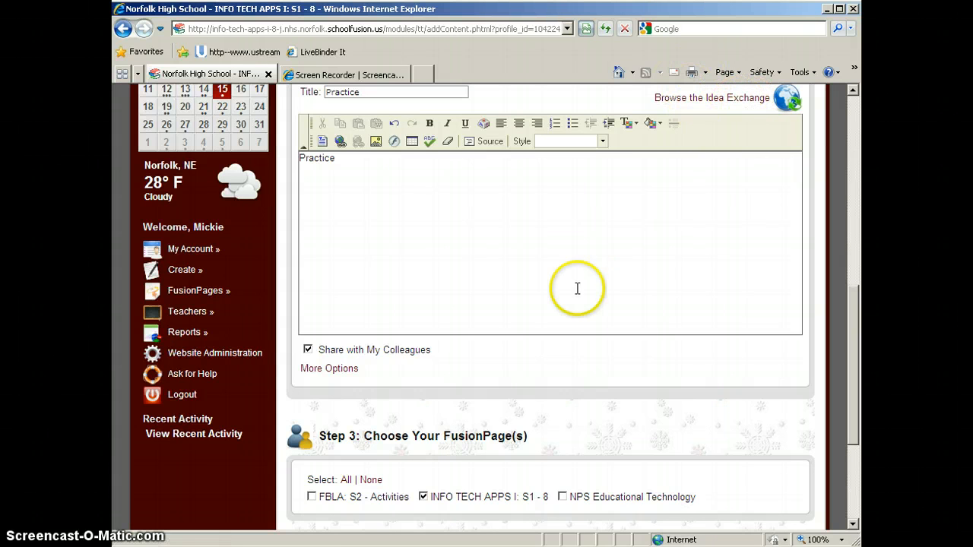
click(308, 349)
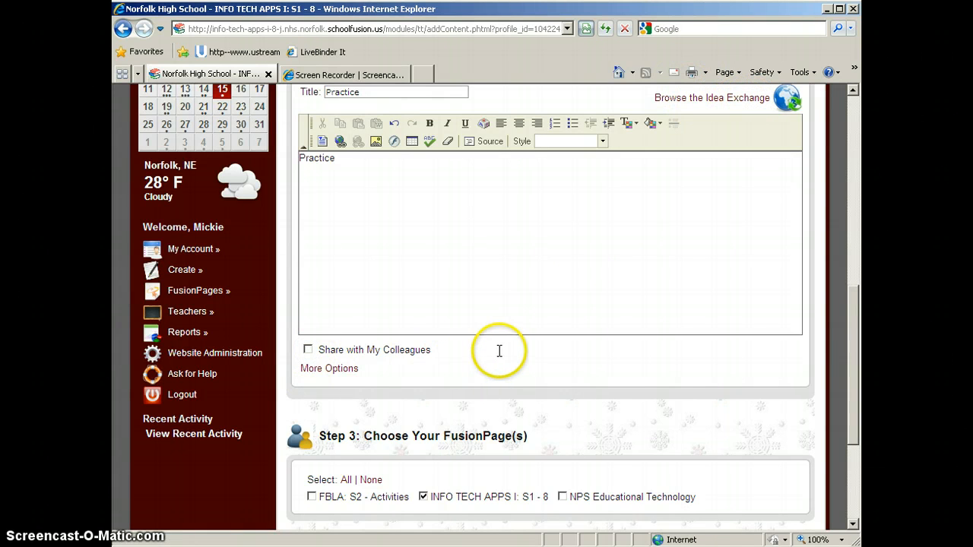
Step: Expand the topic's additional options, view the Anonymous Participation explanation, and disable Schoolwide Participation
click(331, 369)
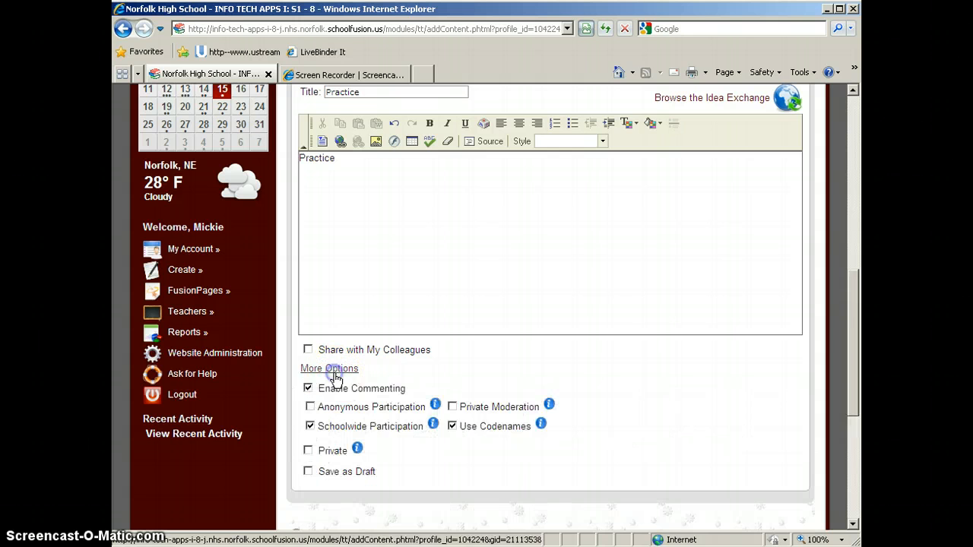
drag(854, 289, 857, 360)
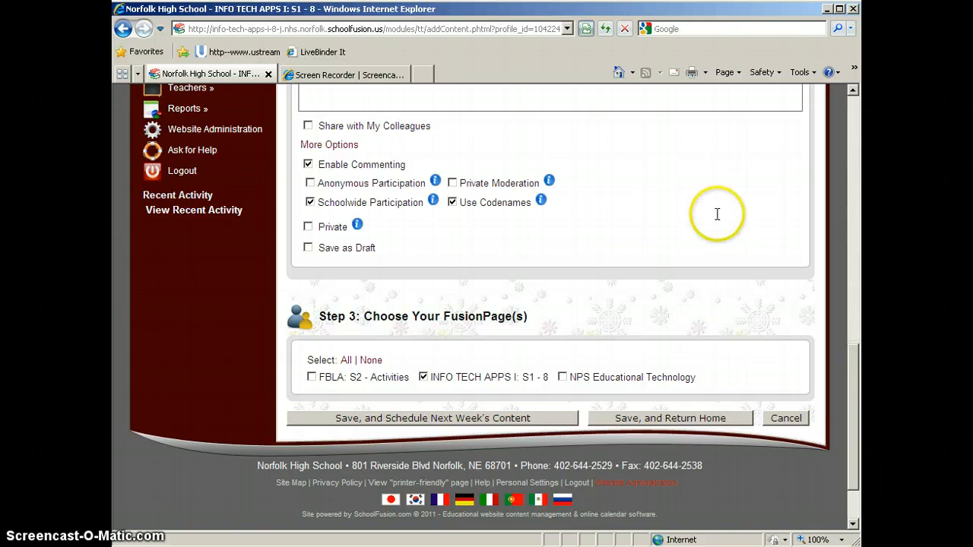
mouse_move(437, 185)
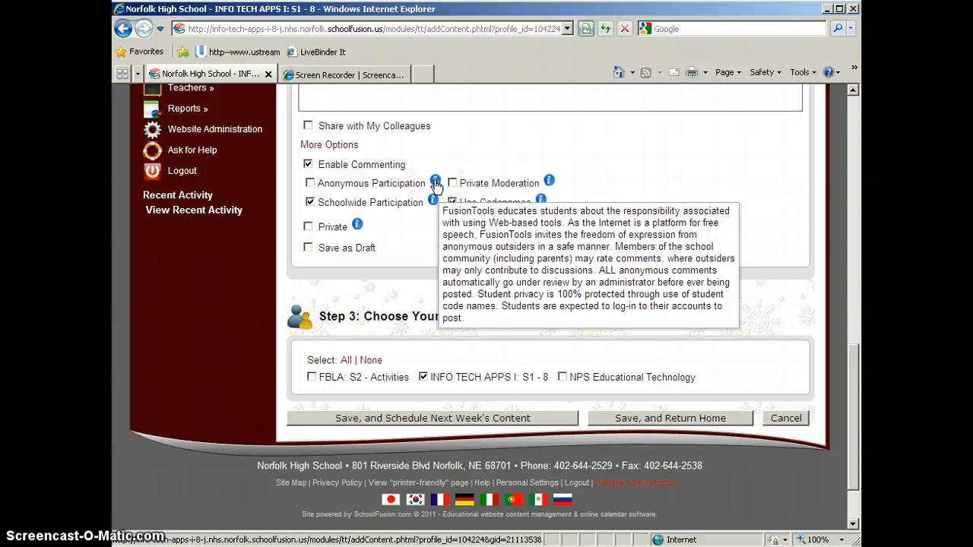
click(423, 260)
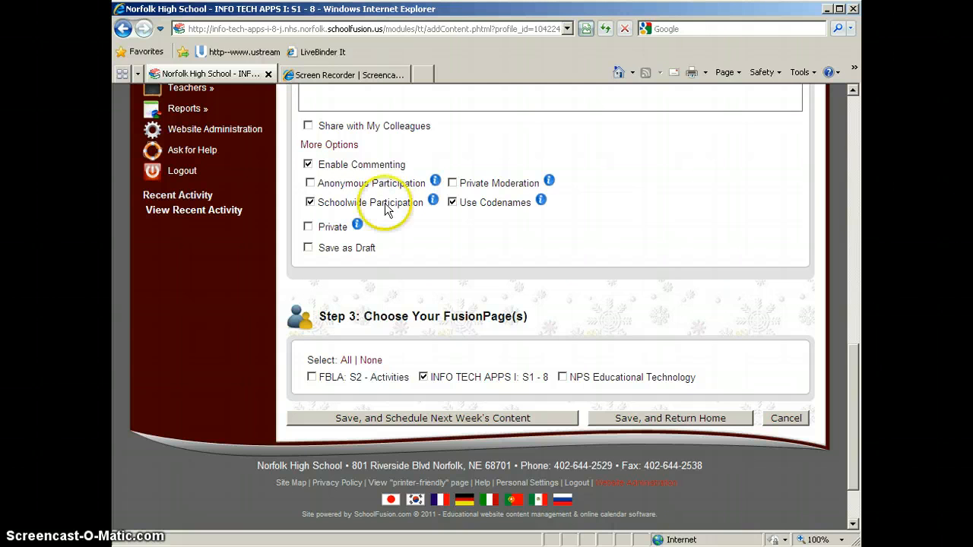
click(310, 203)
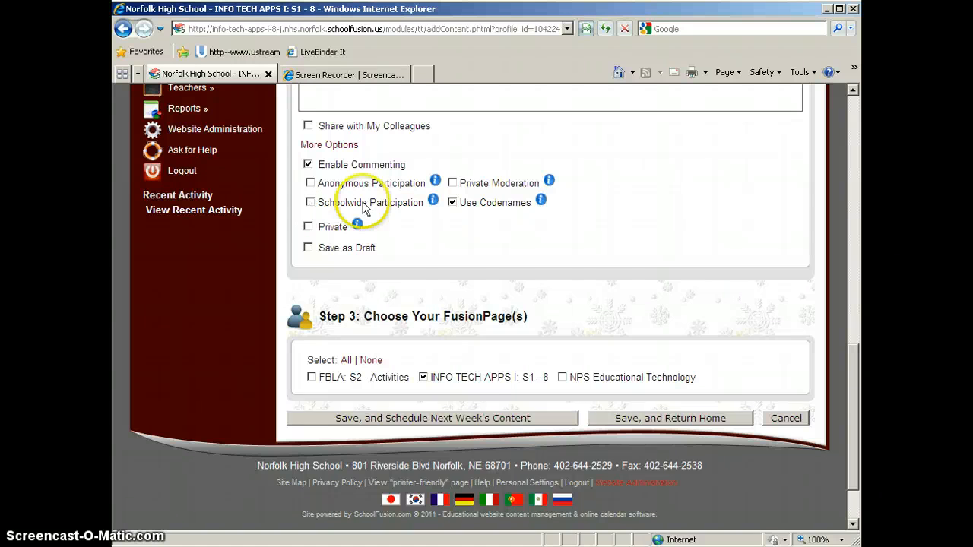
Step: Try out the Private Moderation, Use Codenames and Private options, returning each to its original setting
click(452, 183)
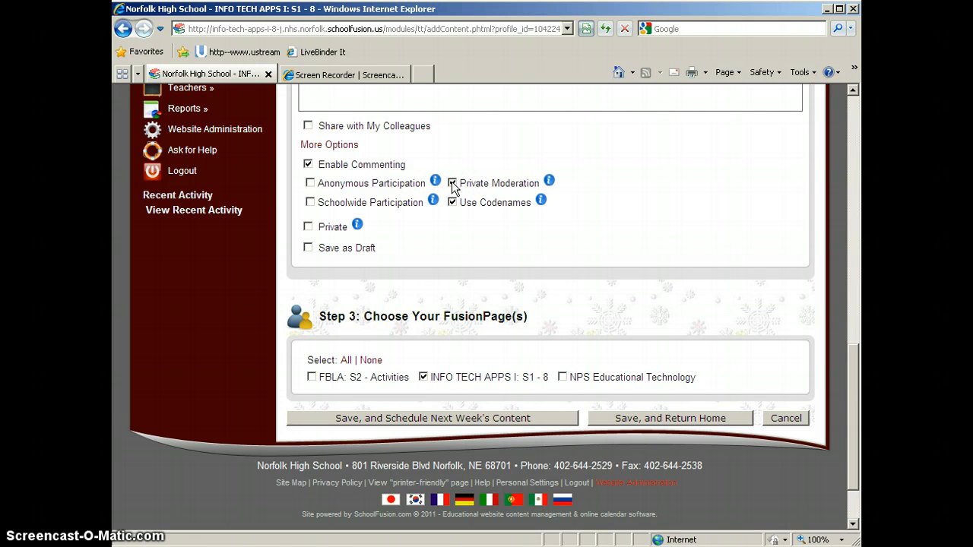
click(453, 183)
click(493, 218)
click(452, 203)
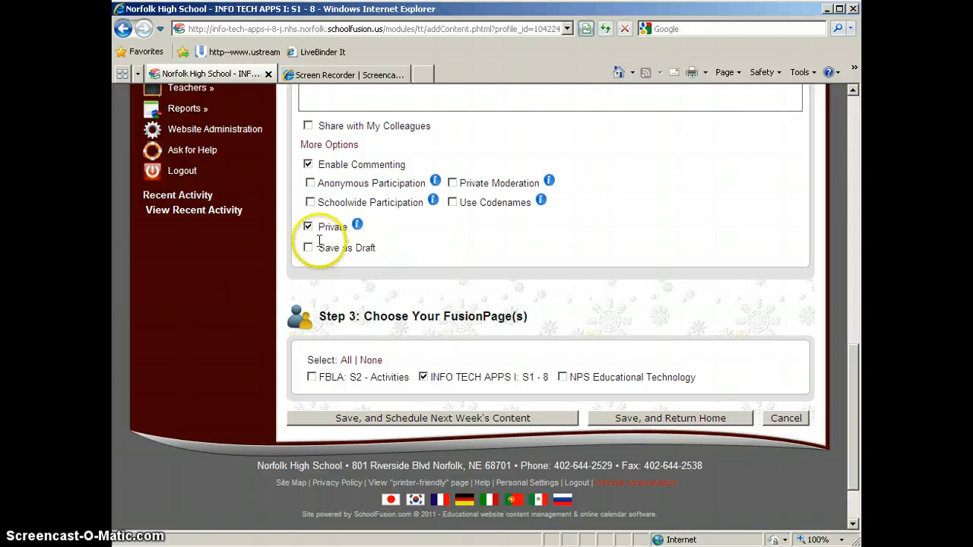
click(452, 202)
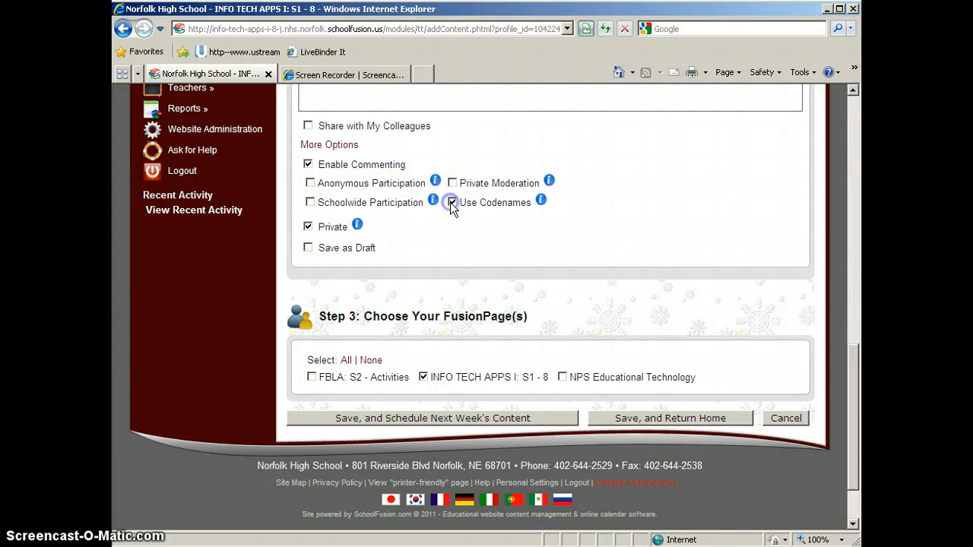
click(452, 203)
click(452, 203)
click(308, 227)
mouse_move(357, 226)
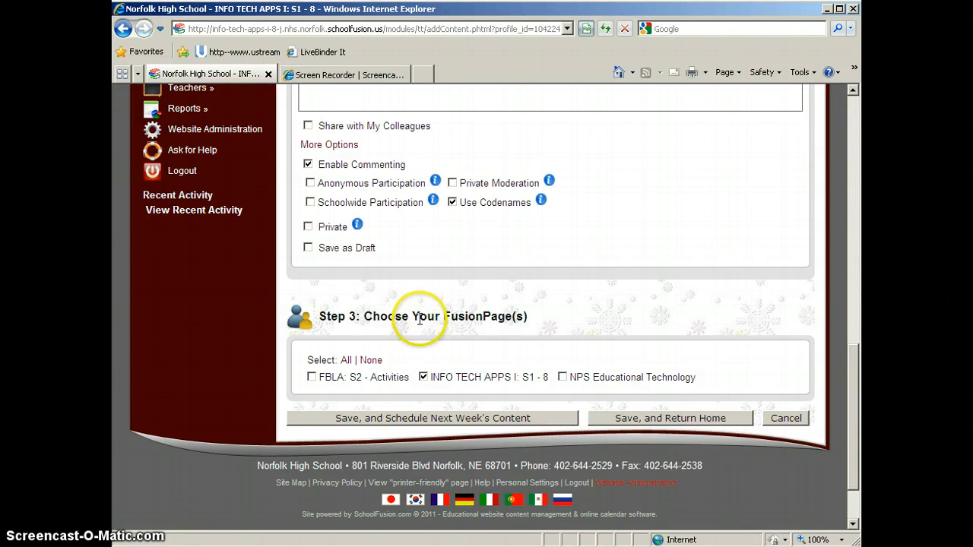
Step: Try adding the FBLA: S2 - Activities and NPS Educational Technology pages as destinations, keeping only INFO TECH APPS I: S1 - 8 selected
scroll(419, 322, down, 2)
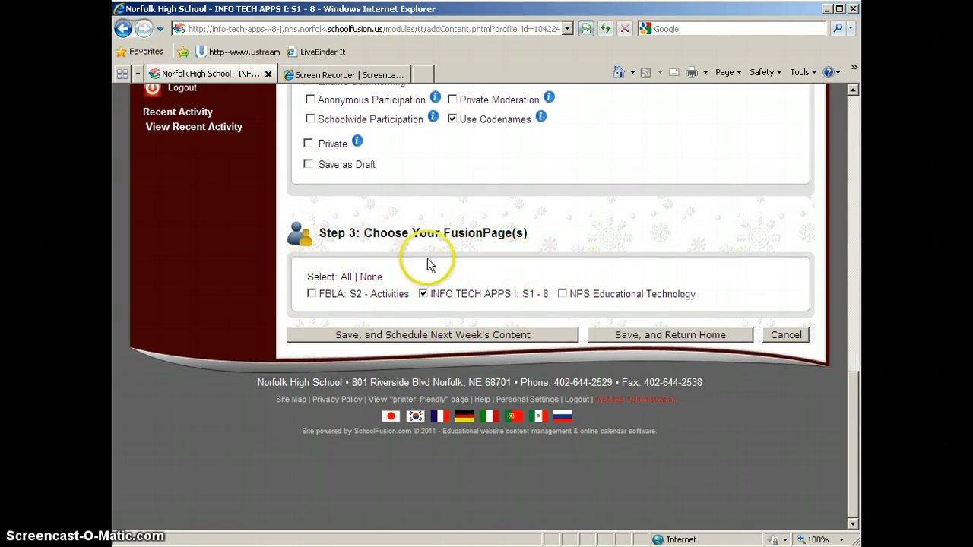
click(311, 293)
click(562, 294)
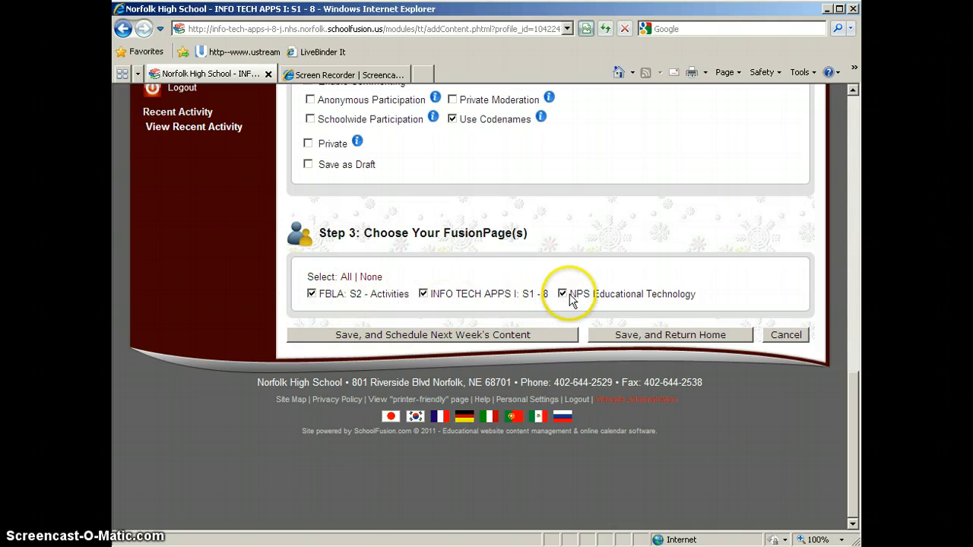
click(563, 295)
click(311, 293)
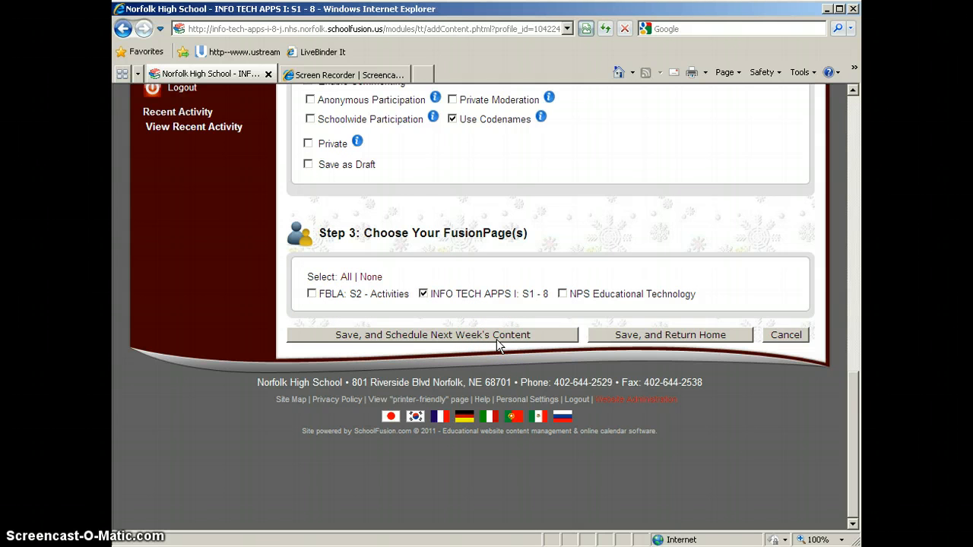
Step: Save the discussion topic, return to the class home page, and preview the Practice entry under Discussion Topics
click(686, 337)
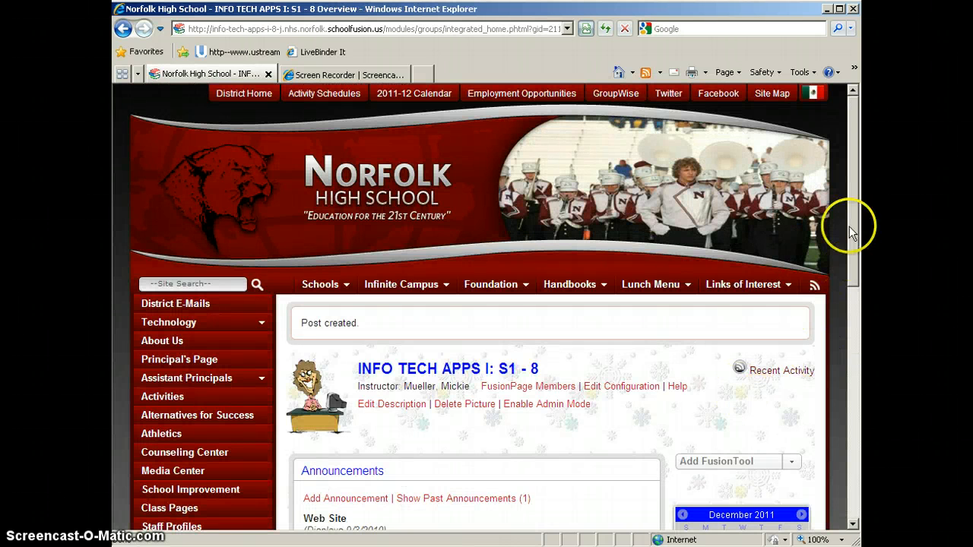
drag(852, 223, 850, 322)
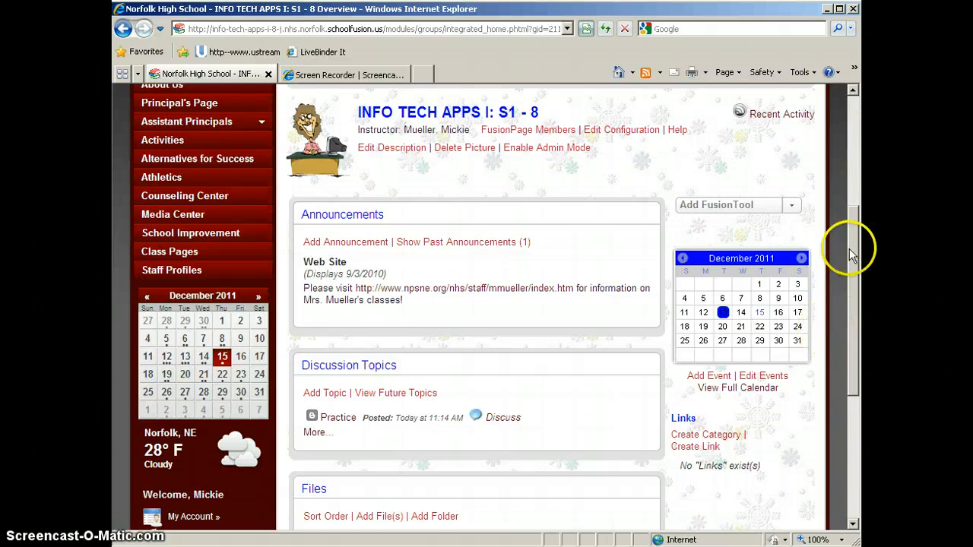
drag(850, 249, 848, 320)
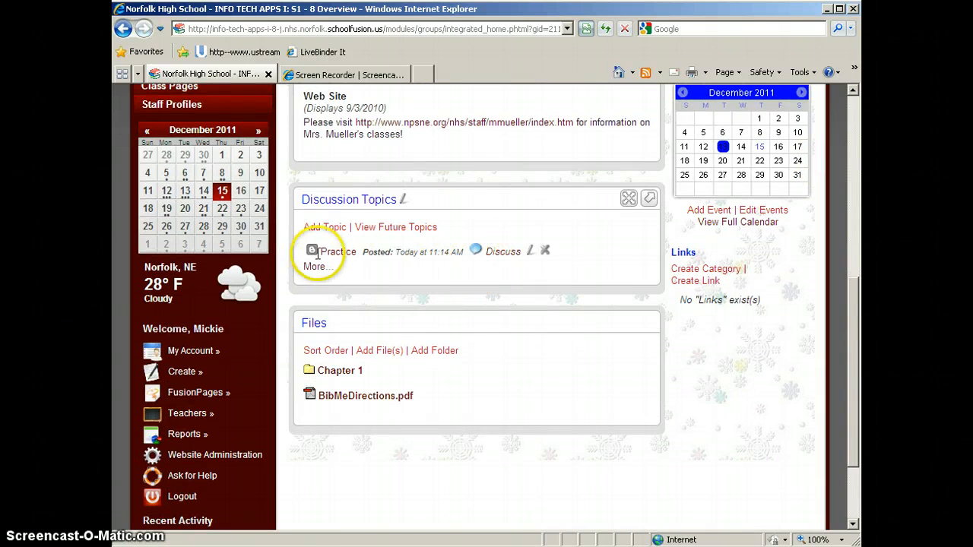
mouse_move(341, 256)
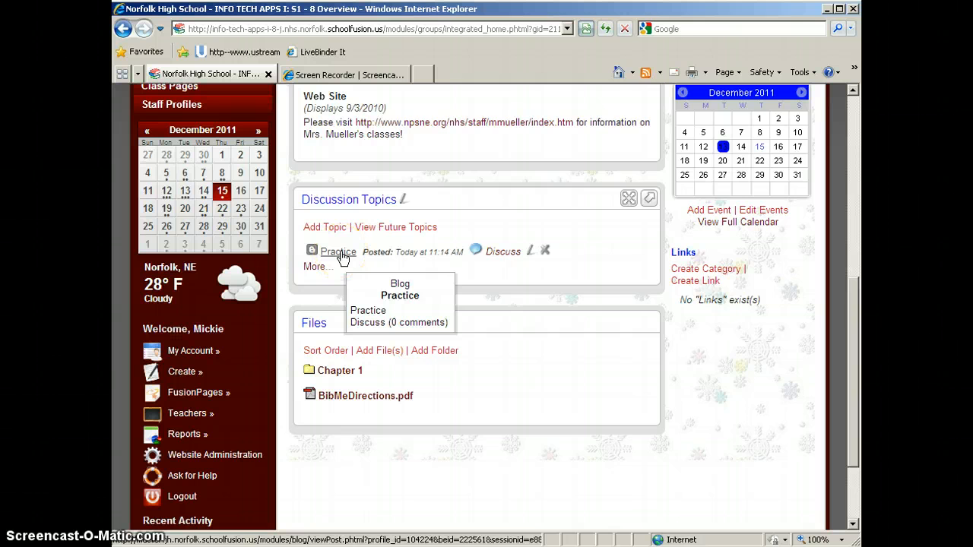
Step: Open the Practice topic's discussion, start a new comment, and try posting it as Yourself with no text entered
click(505, 252)
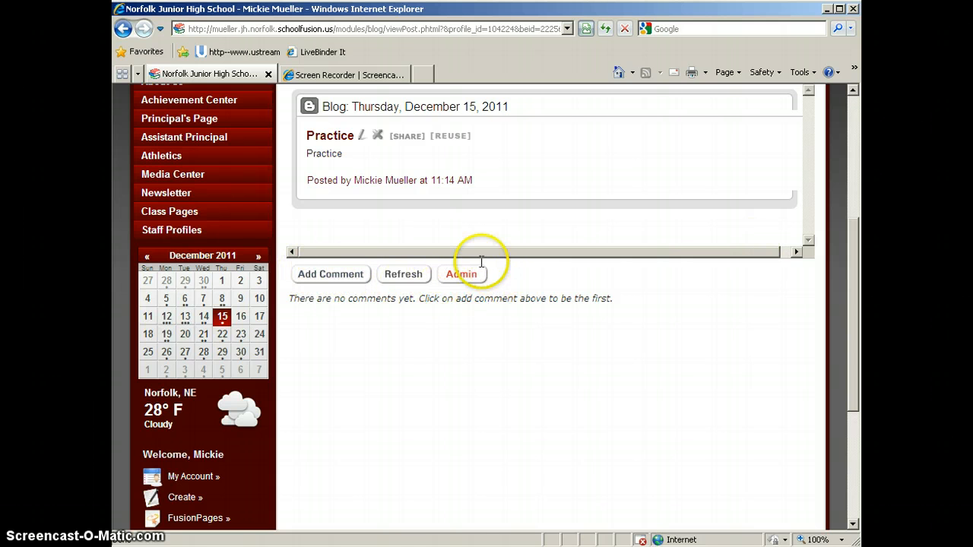
click(339, 280)
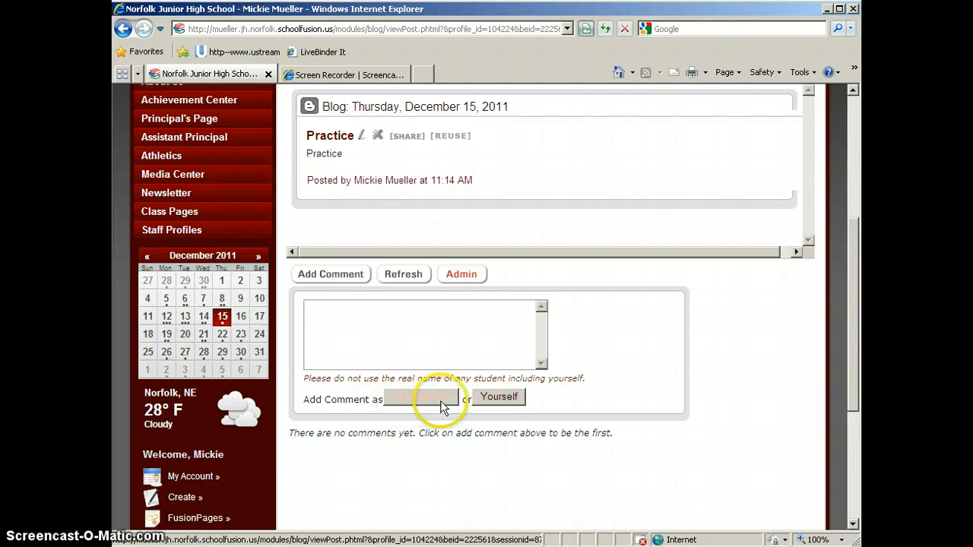
click(501, 400)
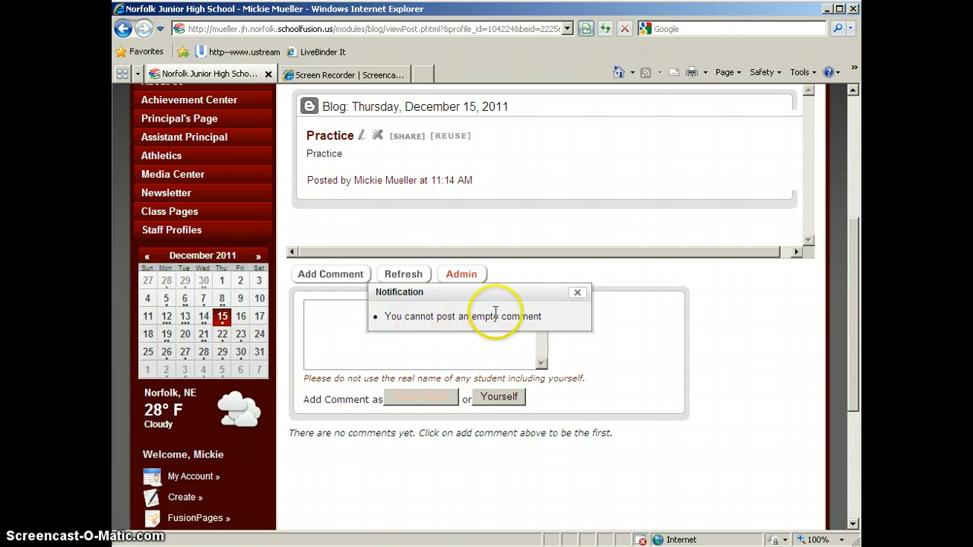